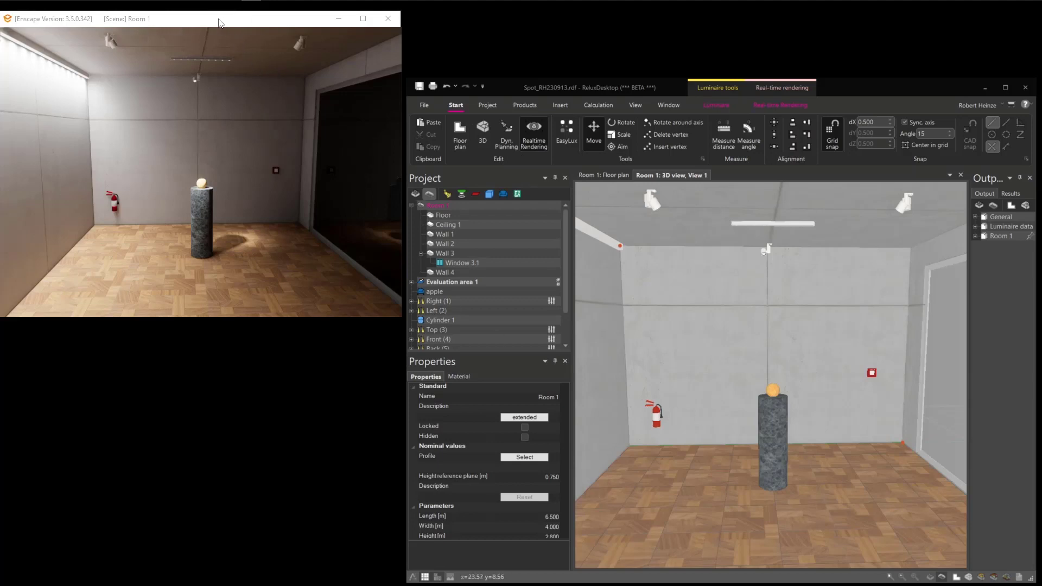
View the real-time rendering window at full size, then restore it and place it beside the main planning window
drag(215, 23, 373, 97)
click(539, 96)
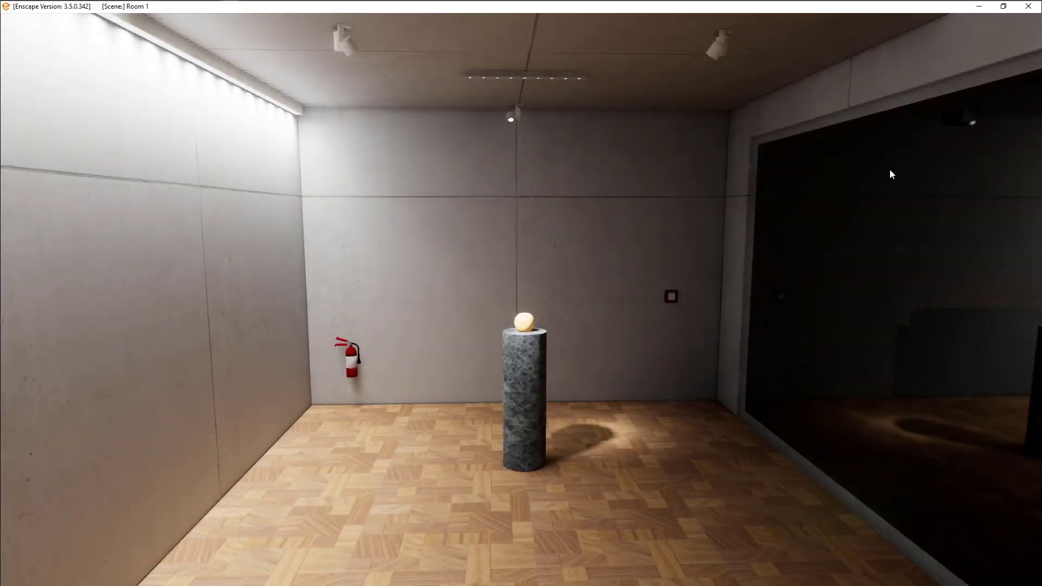
click(1005, 7)
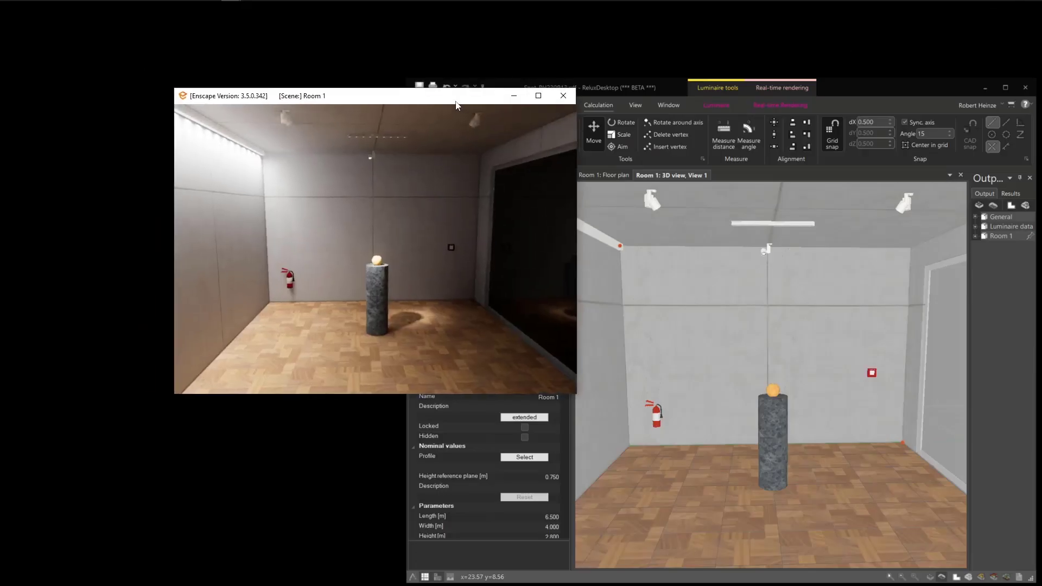
drag(456, 105, 284, 23)
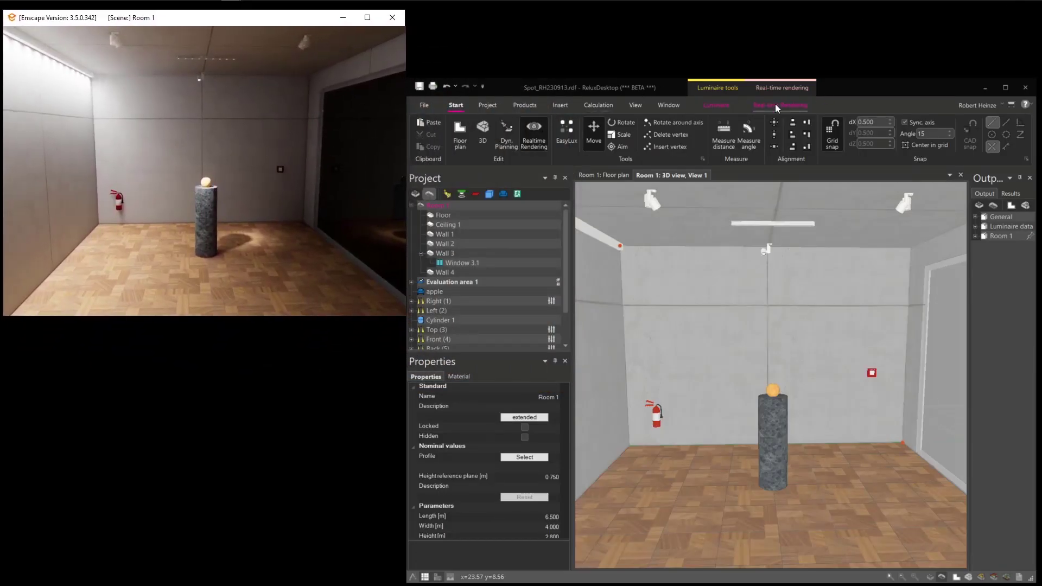
drag(303, 20, 304, 19)
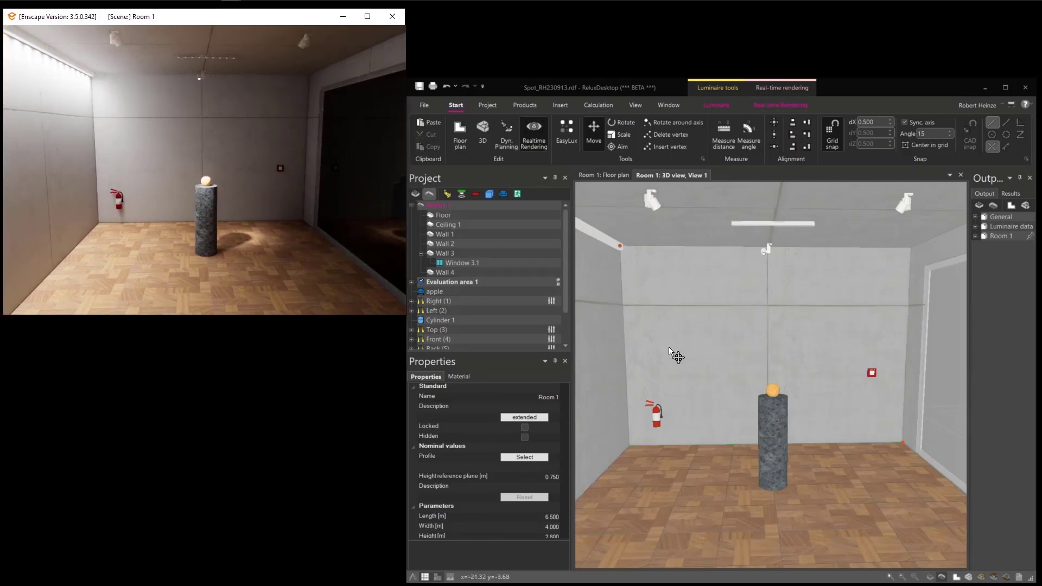
Walk through the rendered room and examine the apple on its pedestal and the surrounding walls from several positions
drag(199, 187, 119, 195)
key(w)
key(a)
key(a)
key(w)
key(d)
key(s)
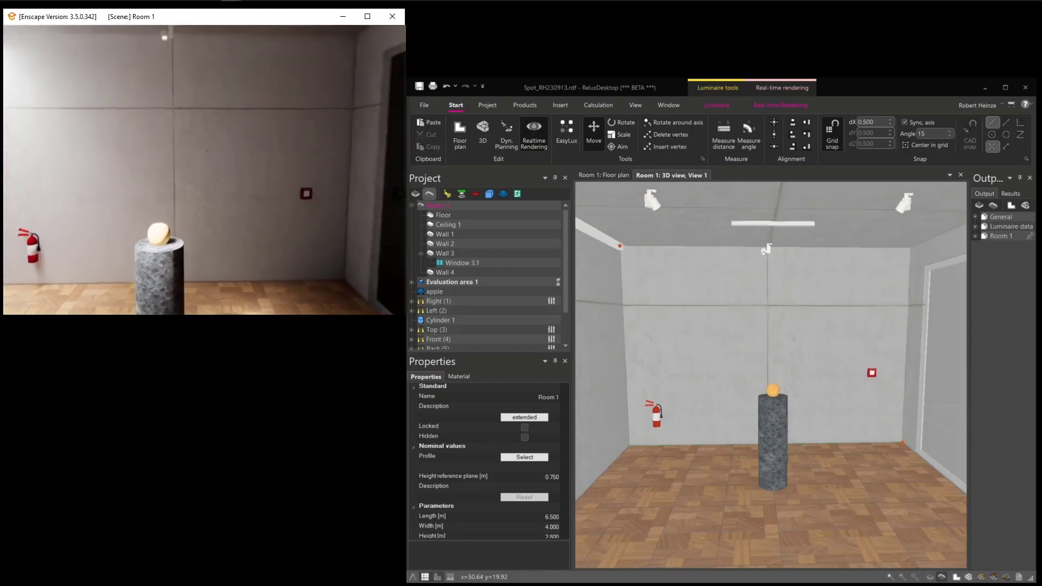
mouse_move(246, 206)
mouse_down()
mouse_move(224, 193)
mouse_move(246, 185)
mouse_move(238, 193)
mouse_move(227, 197)
mouse_move(246, 179)
mouse_move(239, 195)
mouse_up()
key(d)
key(w)
key(a)
key(s)
key(w)
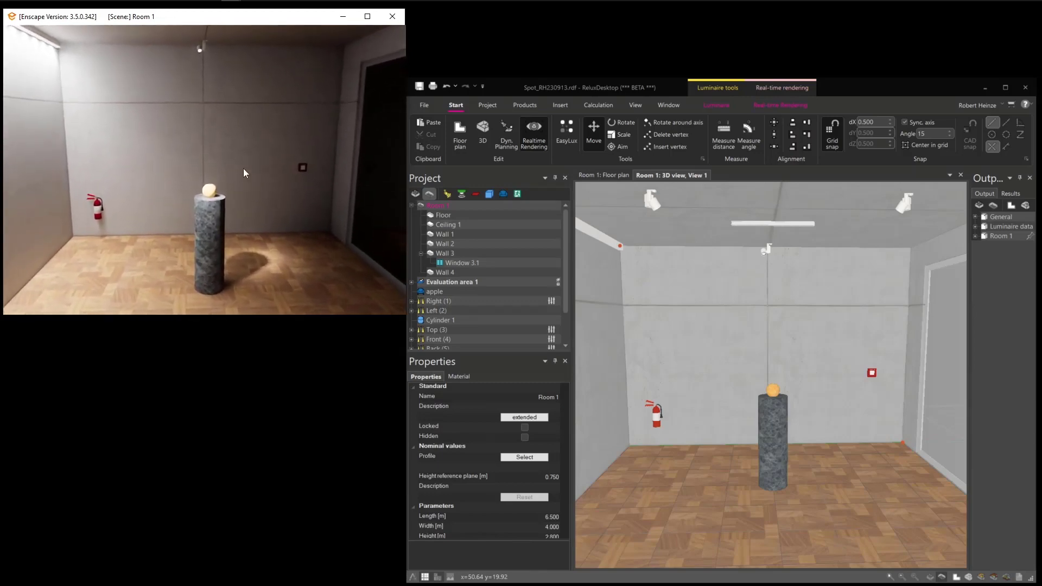
key(d)
key(a)
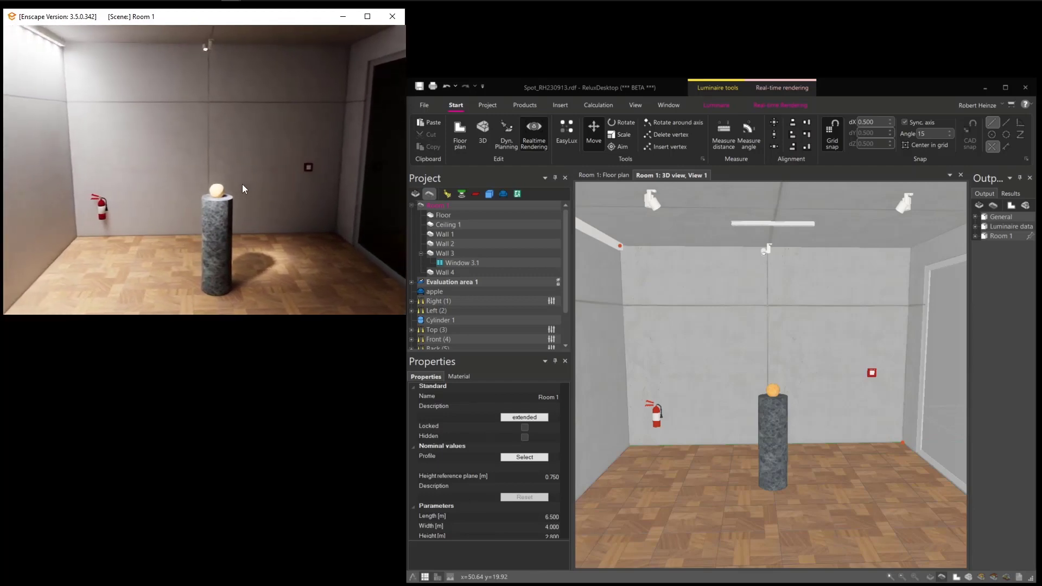
key(s)
key(d)
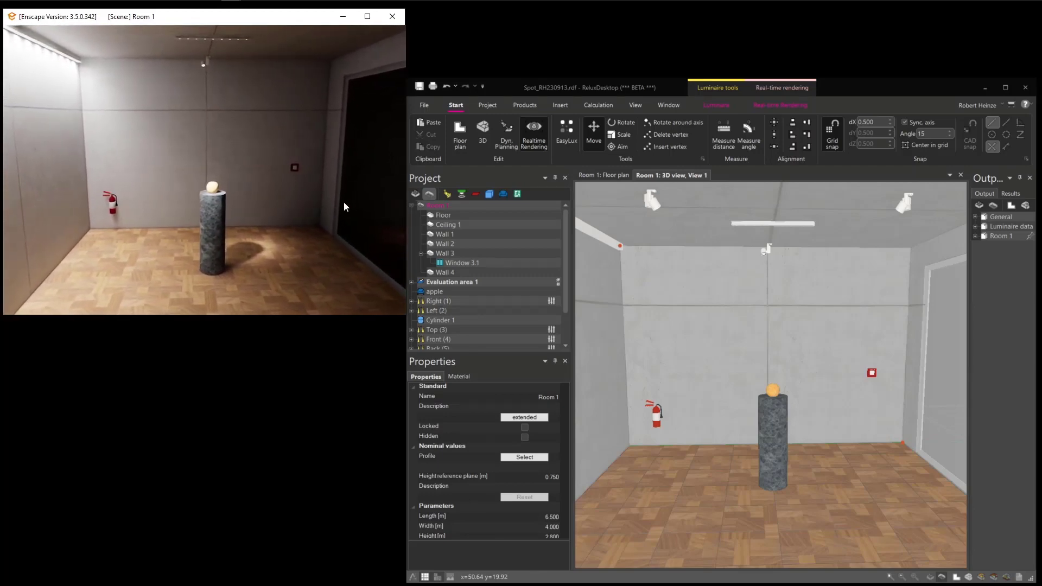
Aim the ceiling spotlight named Left at the fire alarm, then aim it back at the apple on the pedestal
click(653, 202)
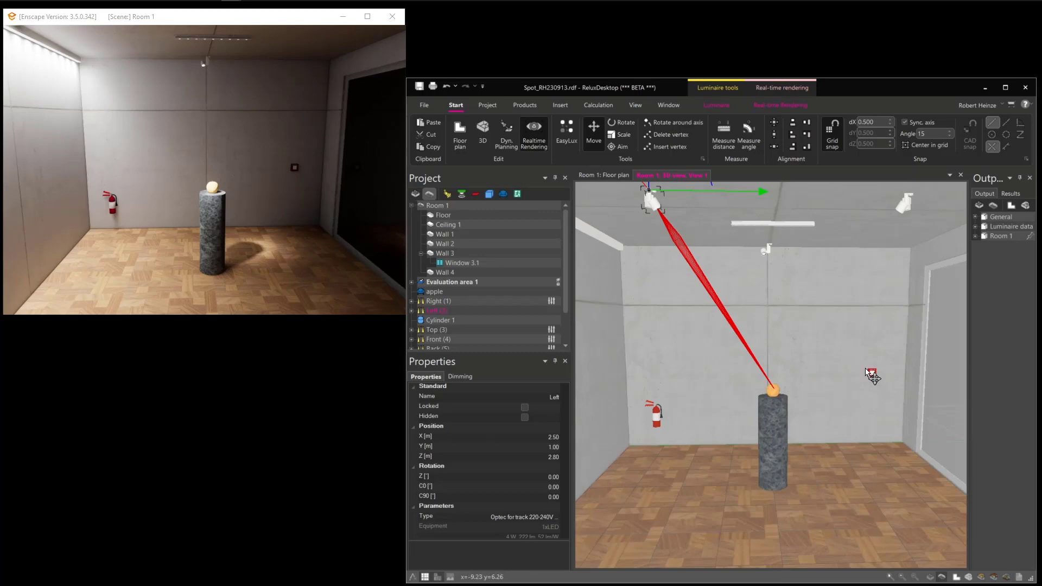
click(617, 147)
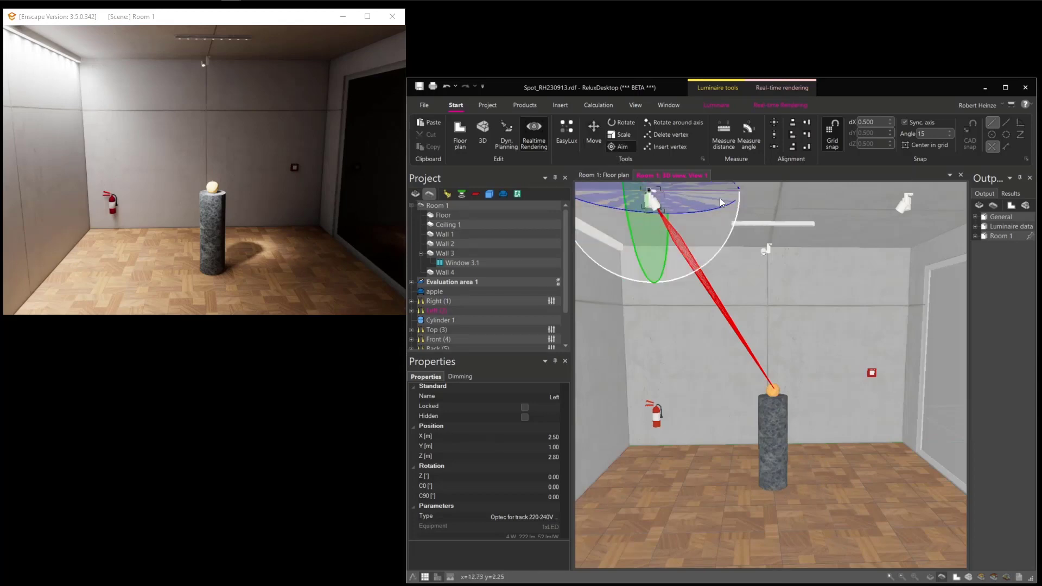
click(873, 374)
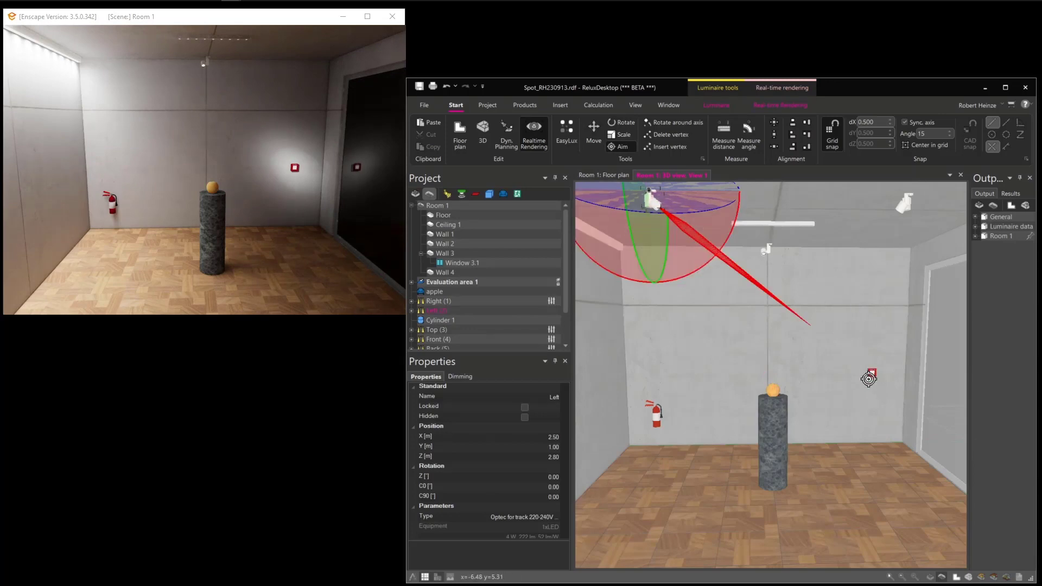
click(773, 390)
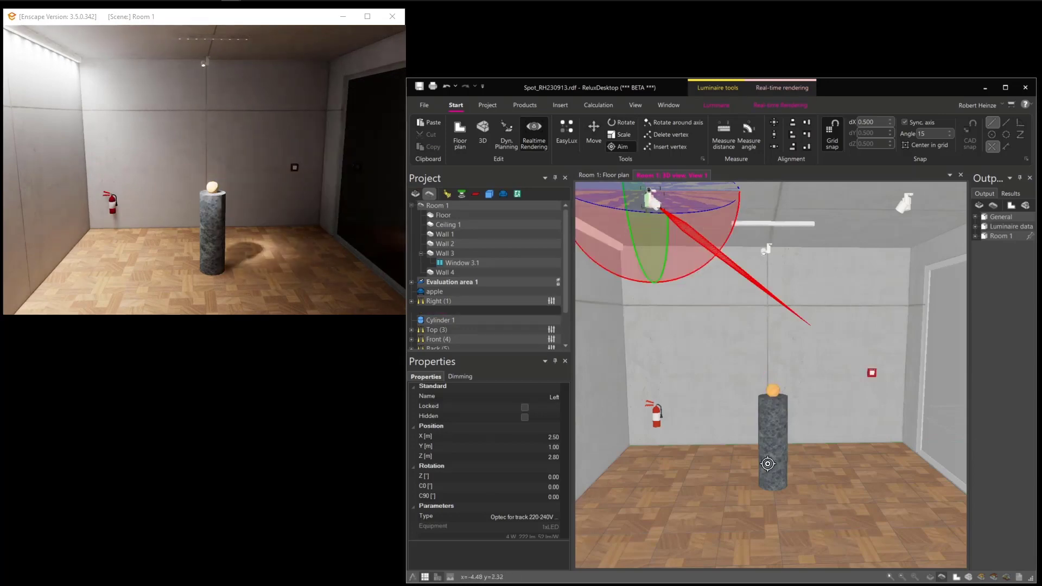
Aim the spotlight Left at the fire extinguisher and return its aim to the apple
click(651, 415)
click(775, 390)
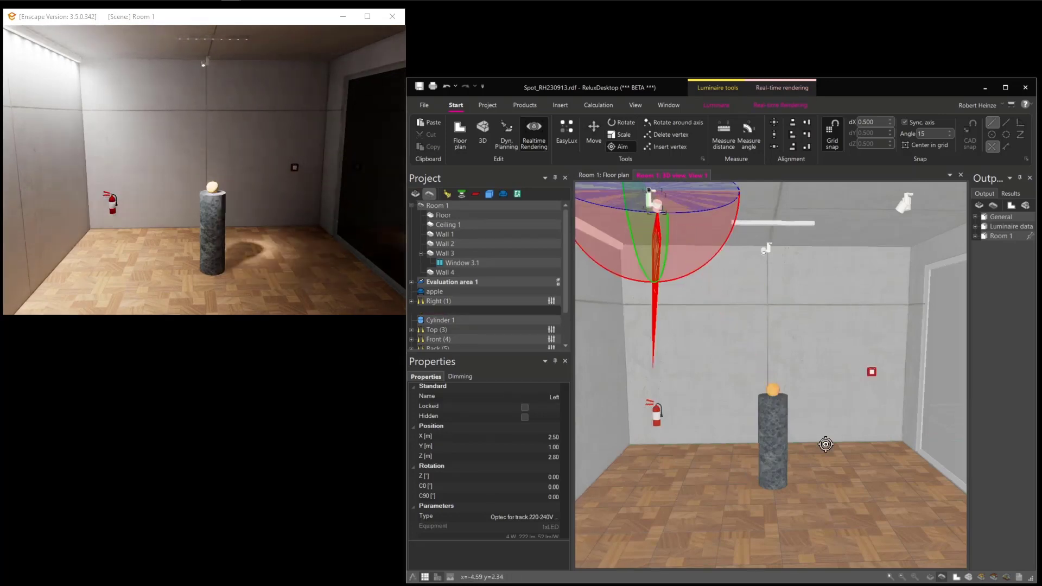
key(ctrl+y)
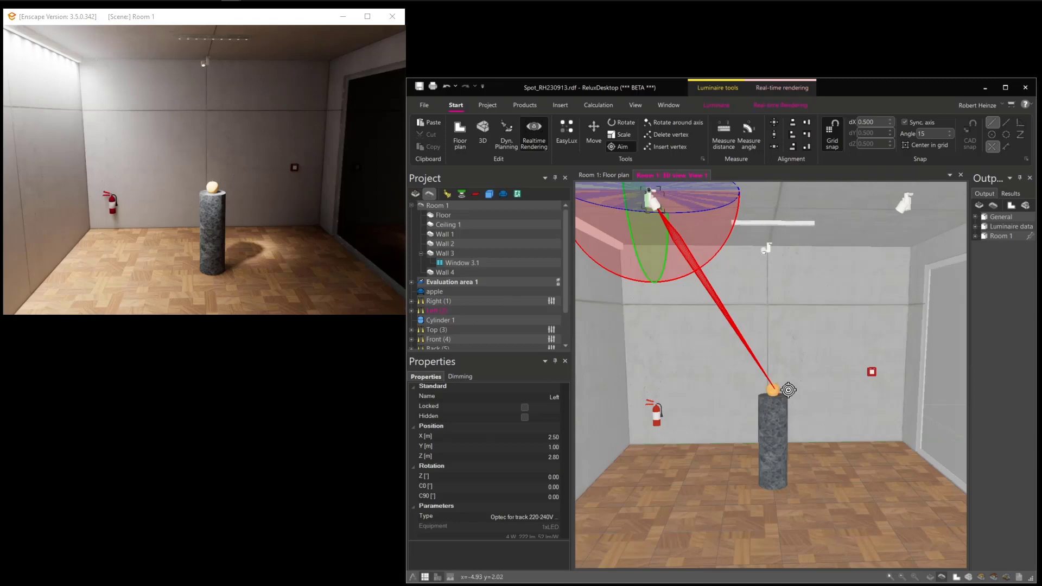
Dim the wall luminaire Wand (1) to a Phi value of about 0.33
drag(565, 273, 556, 323)
click(434, 338)
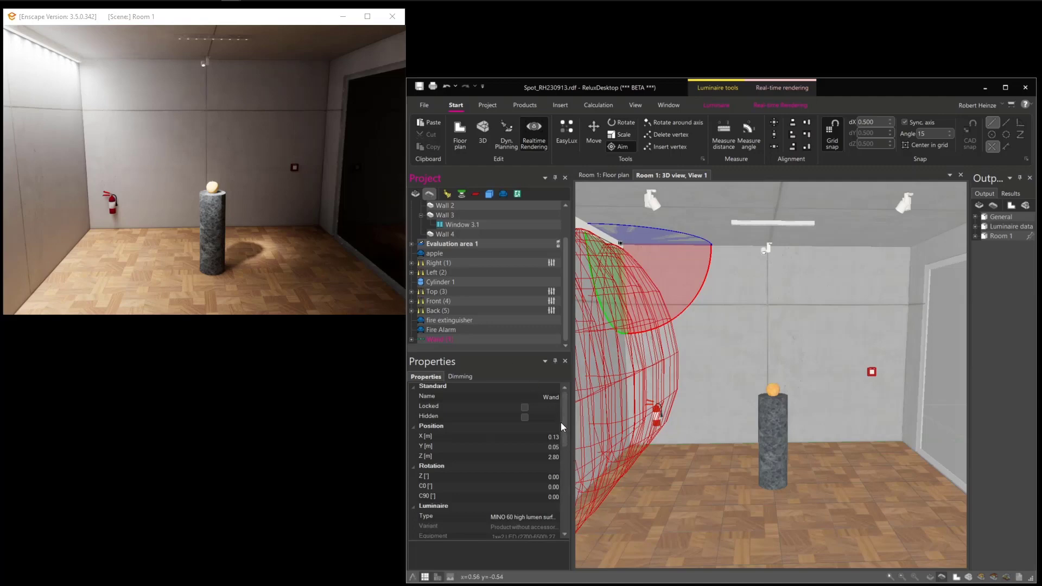
click(459, 377)
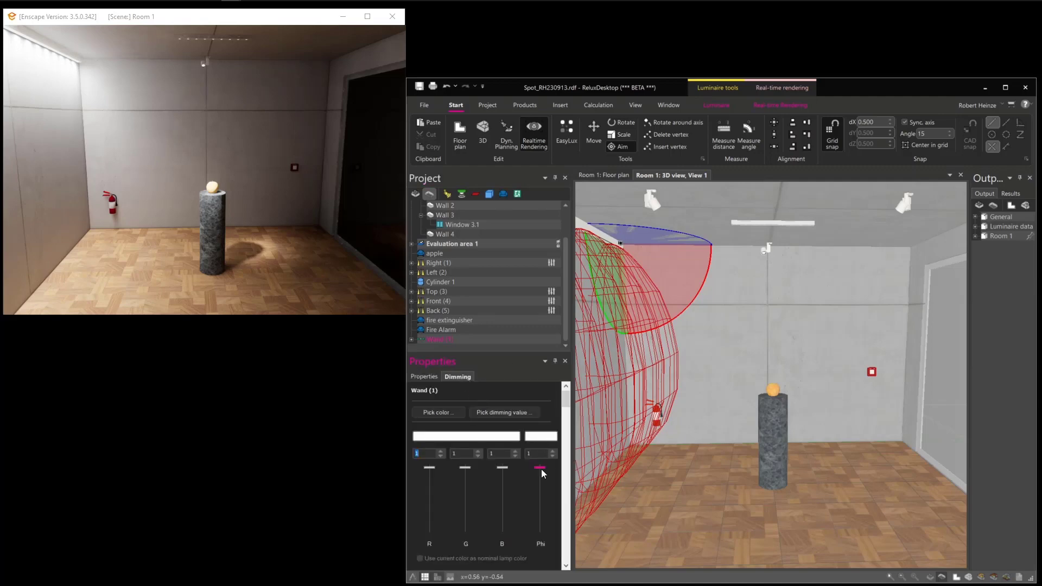
drag(542, 473, 540, 514)
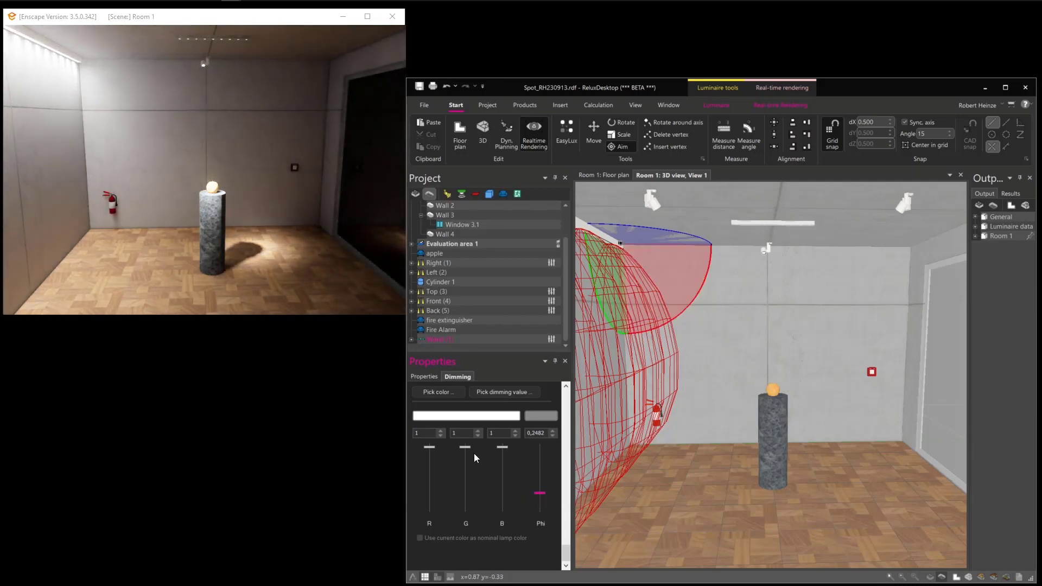
Set the green component of Wand (1) to 0, then restore its green and Phi values to 1
drag(465, 447, 461, 510)
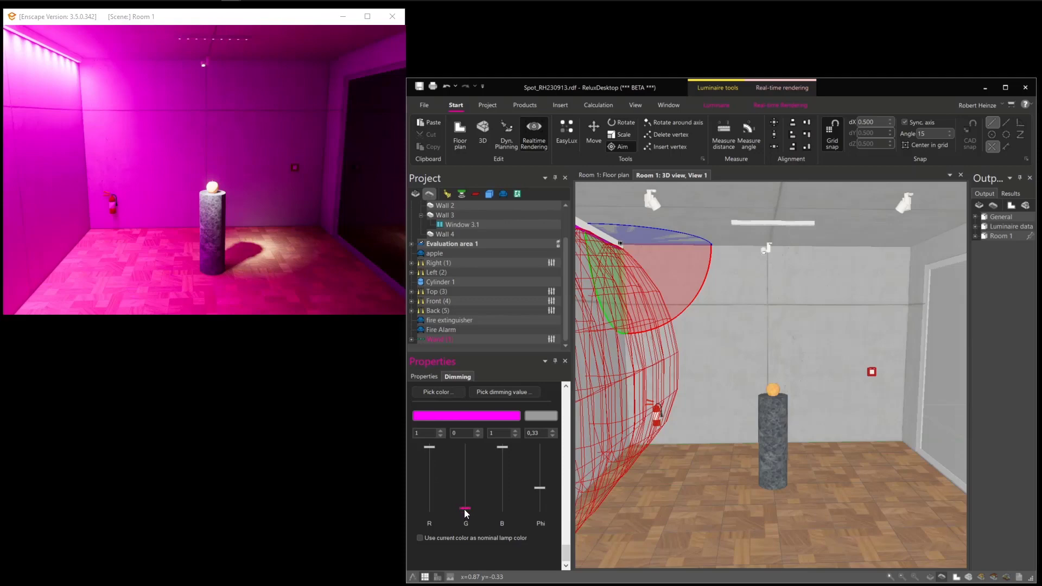
drag(466, 513, 465, 448)
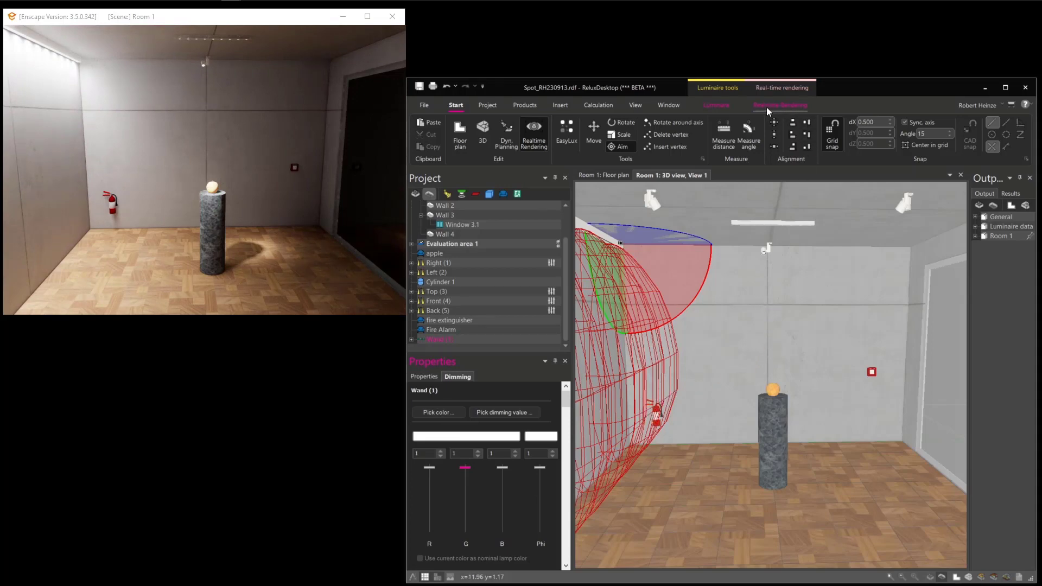
Make the rendering follow the Relux camera and bring the 3D view in close on the pedestal with the apple
click(783, 106)
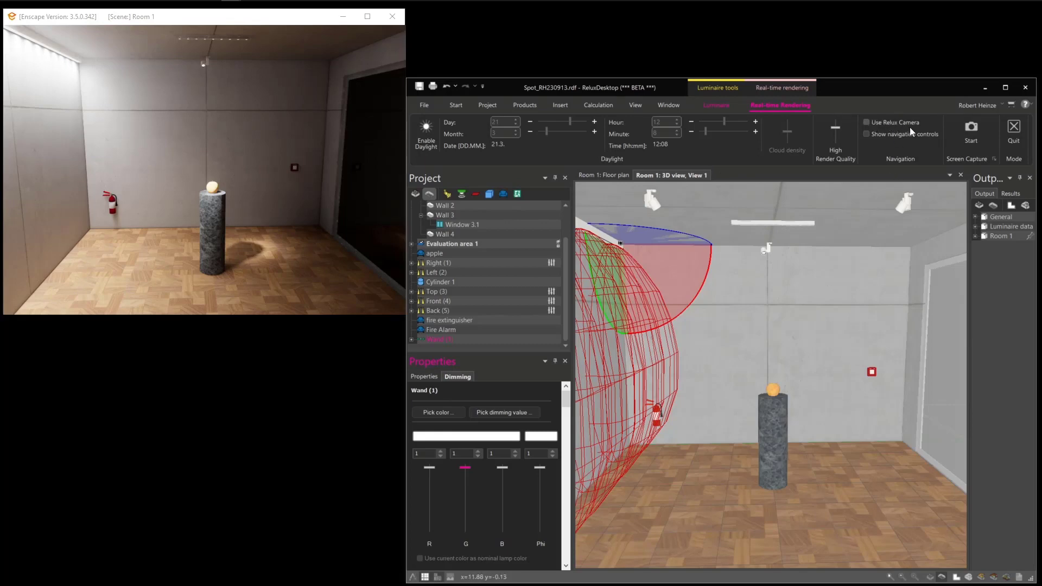
click(867, 122)
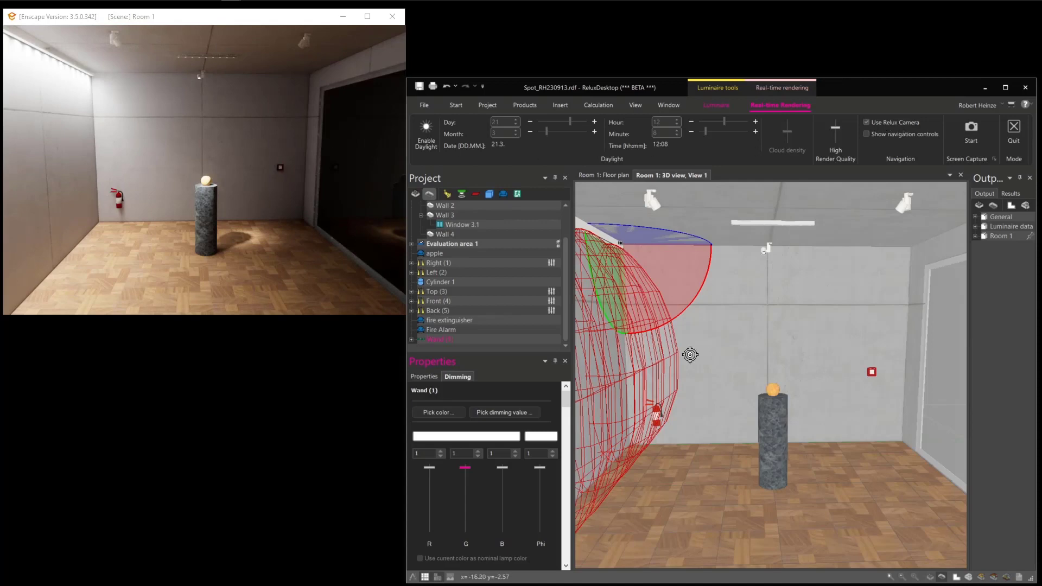
mouse_move(790, 362)
middle_down()
mouse_move(744, 375)
mouse_move(809, 378)
mouse_move(798, 367)
middle_up()
click(812, 379)
middle_drag(802, 445, 765, 459)
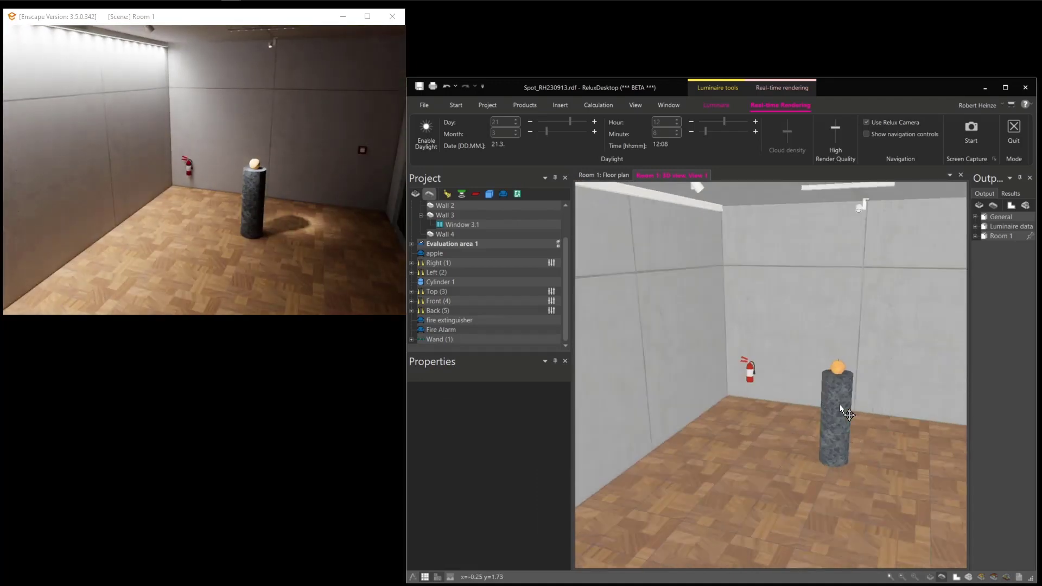
scroll(839, 405, up, 5)
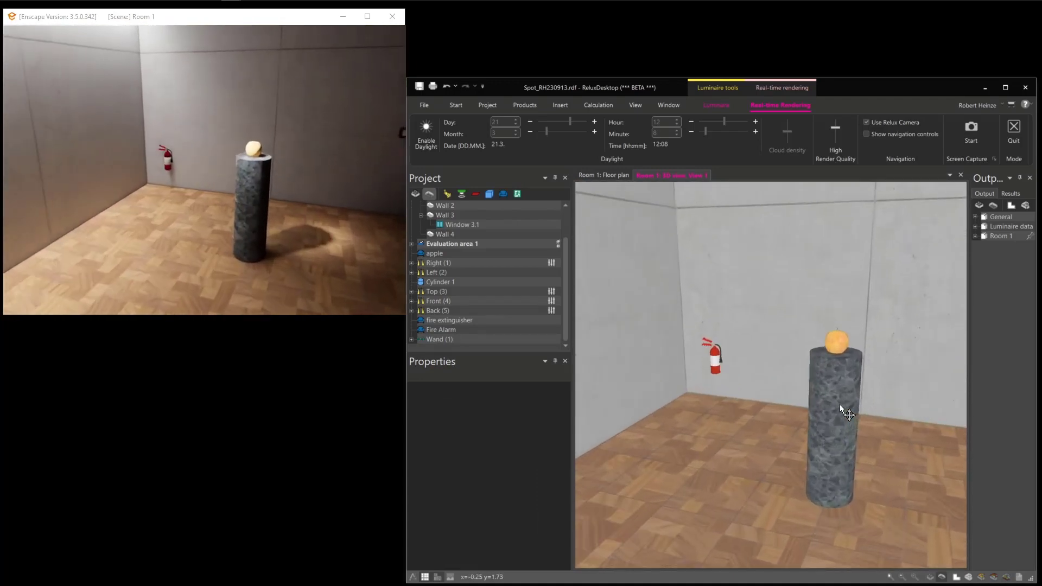
scroll(840, 405, up, 4)
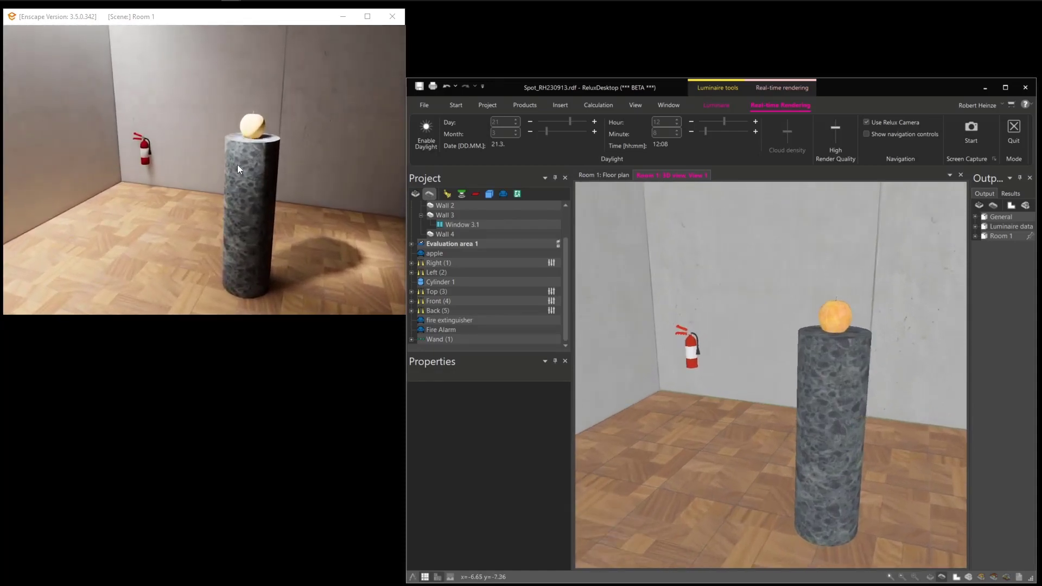
Stop the rendering from following the Relux camera and pull the 3D view back to show the room
click(896, 124)
scroll(857, 399, down, 4)
scroll(856, 398, down, 8)
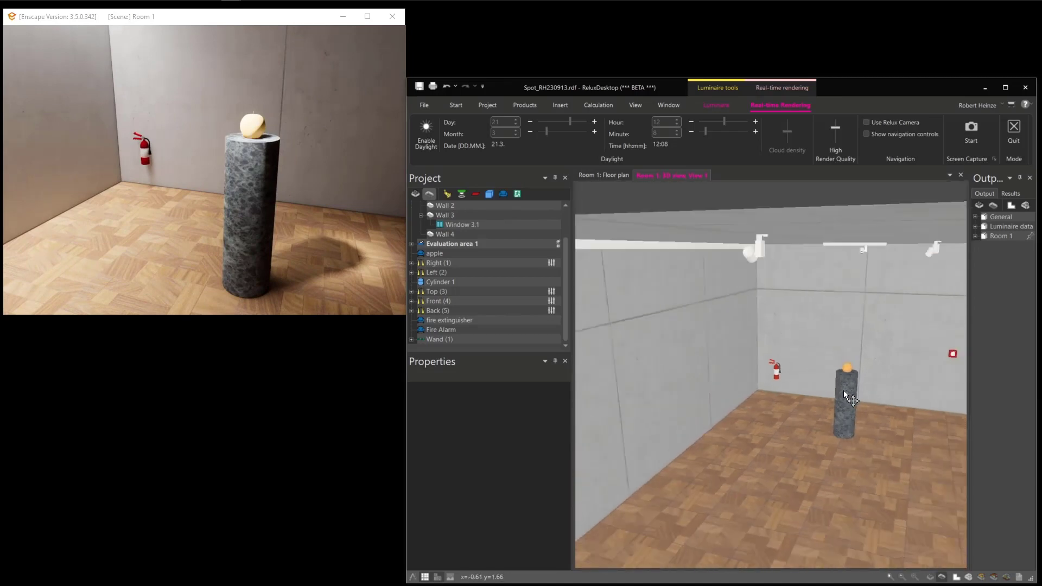
Face the window in the rendering, enable daylight and set the time to 12:12
drag(204, 170, 315, 136)
key(s)
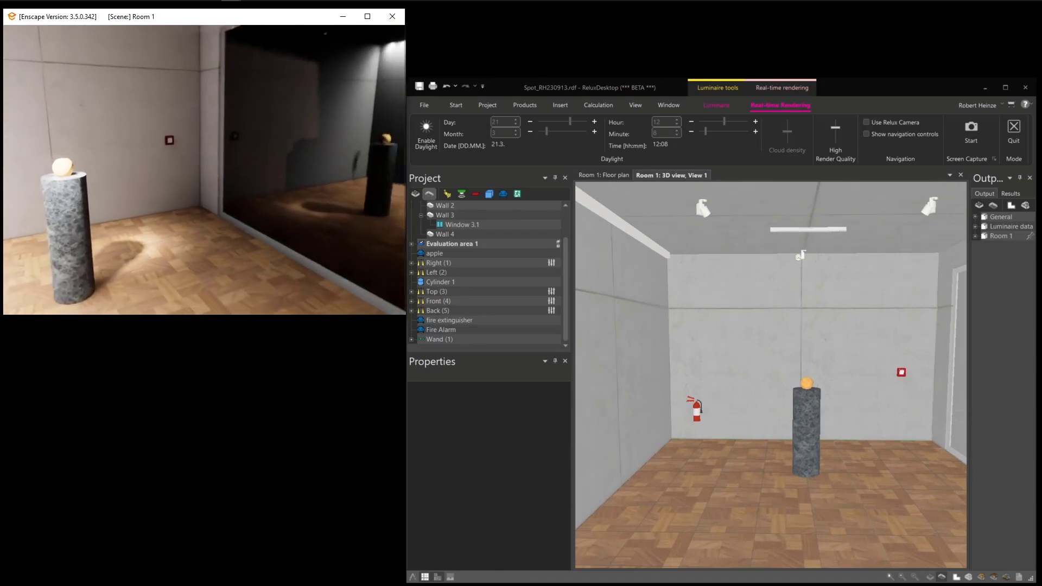
mouse_move(214, 199)
mouse_down()
mouse_move(231, 181)
mouse_move(221, 181)
mouse_up()
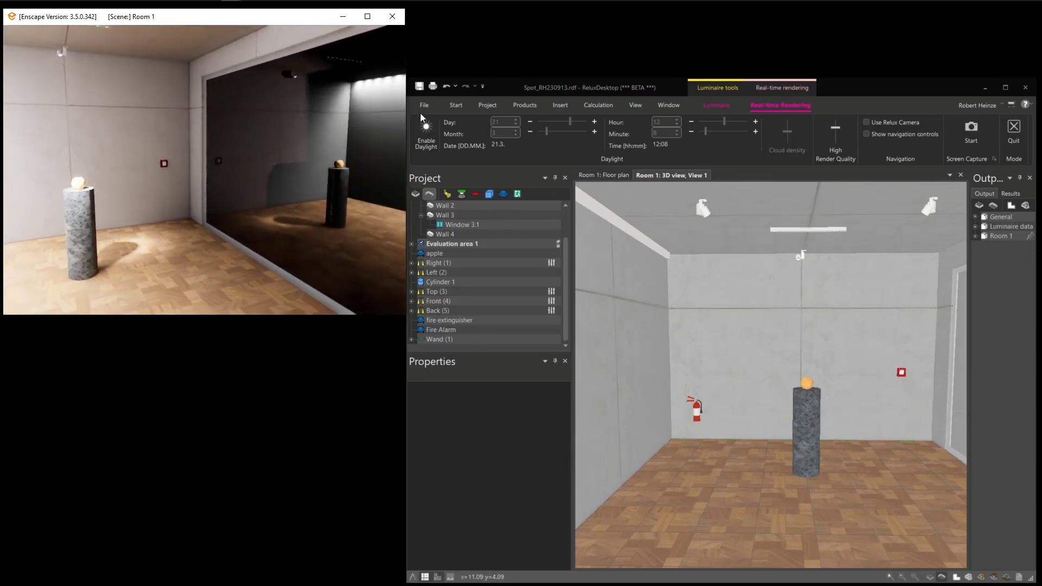
click(426, 129)
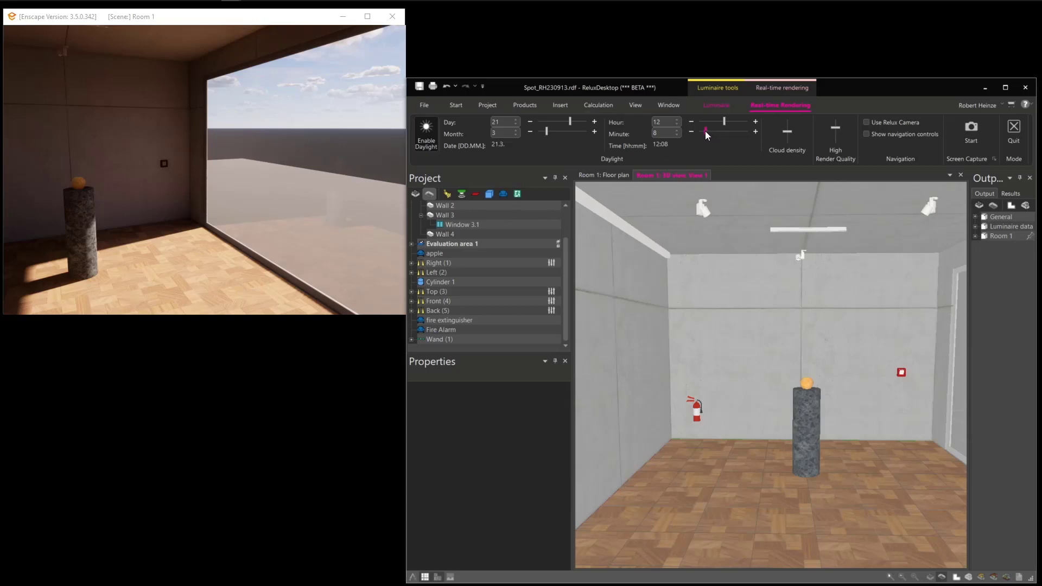
mouse_move(705, 132)
mouse_down()
mouse_move(728, 133)
mouse_move(698, 132)
mouse_move(709, 132)
mouse_up()
Shift the time of day directly in the rendering window and examine the sunlight at the window and around the pedestal
drag(129, 214, 92, 222)
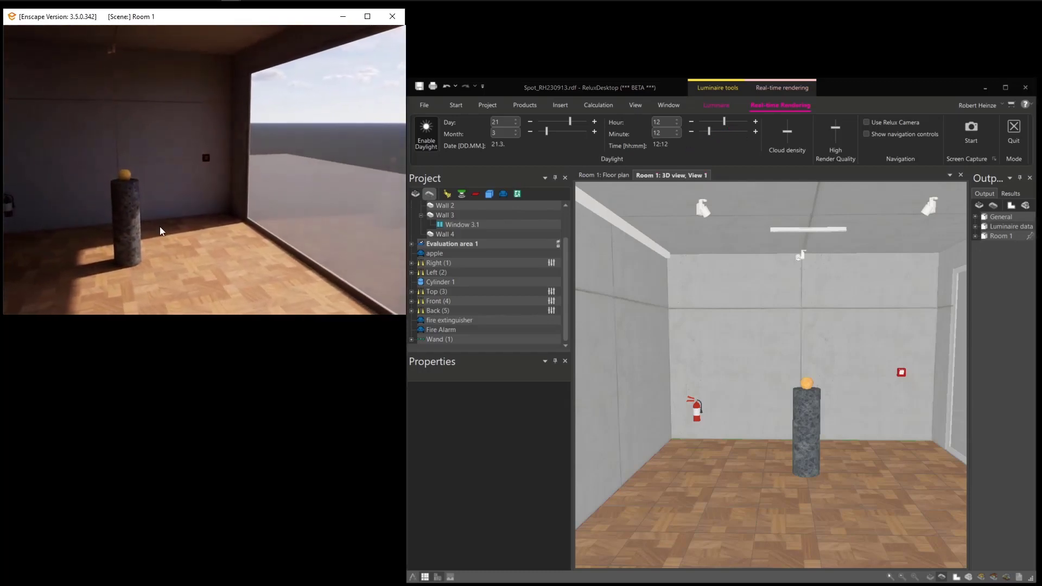
shift+right_drag(202, 233, 213, 233)
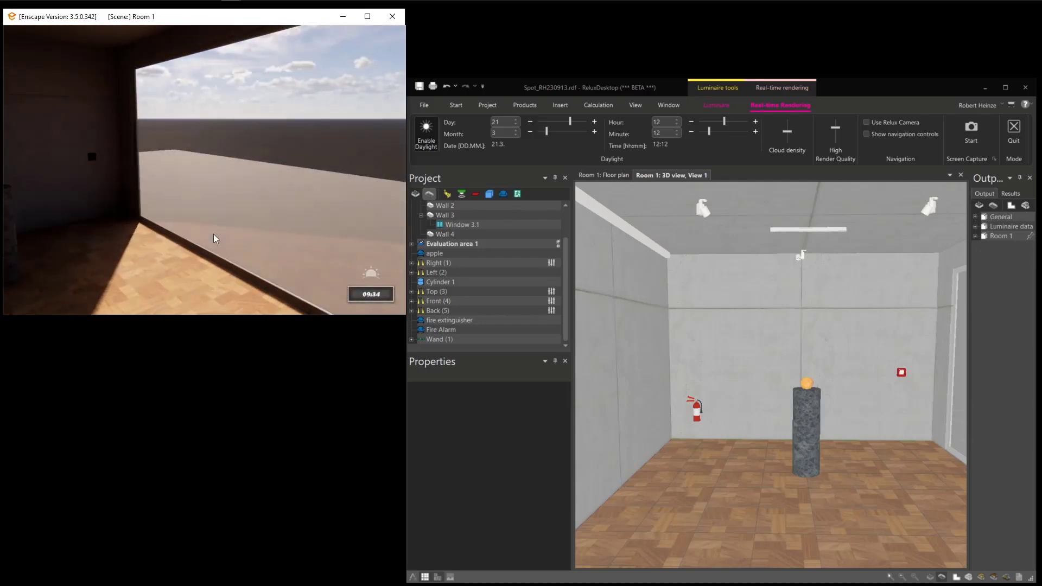
drag(213, 233, 191, 221)
key(u)
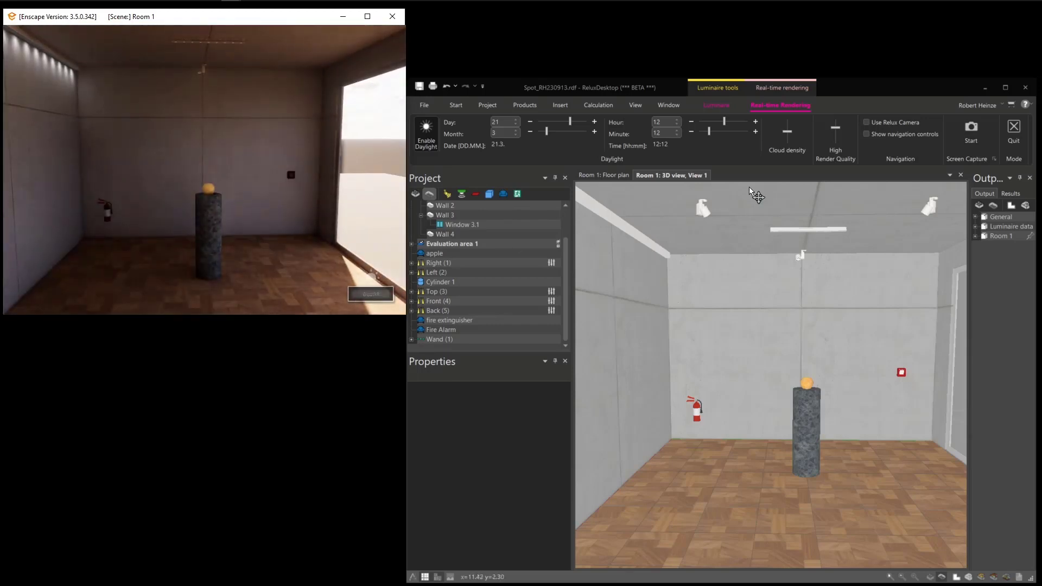
drag(298, 236, 259, 242)
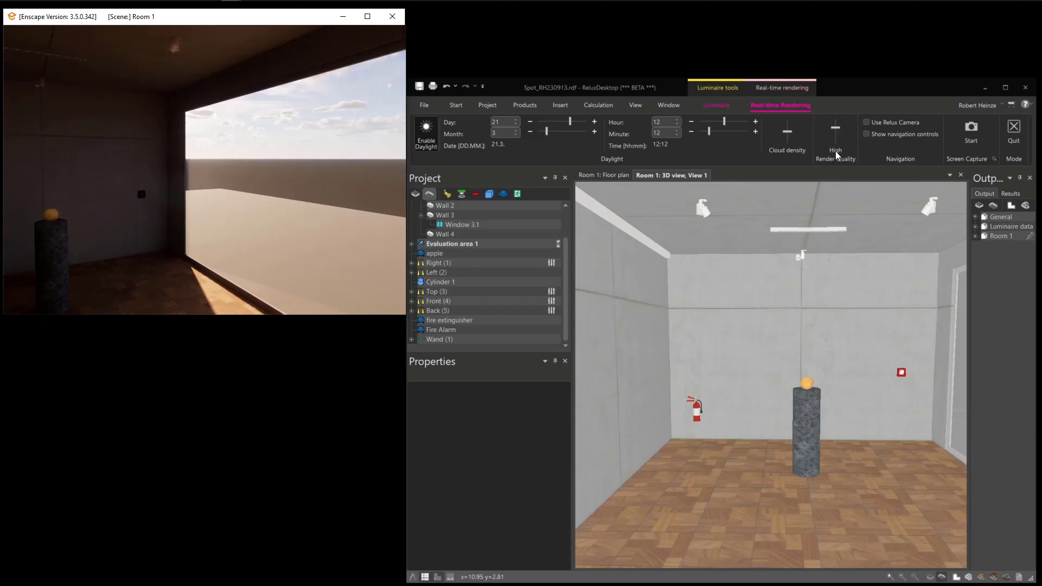
drag(228, 189, 311, 188)
scroll(336, 198, up, 3)
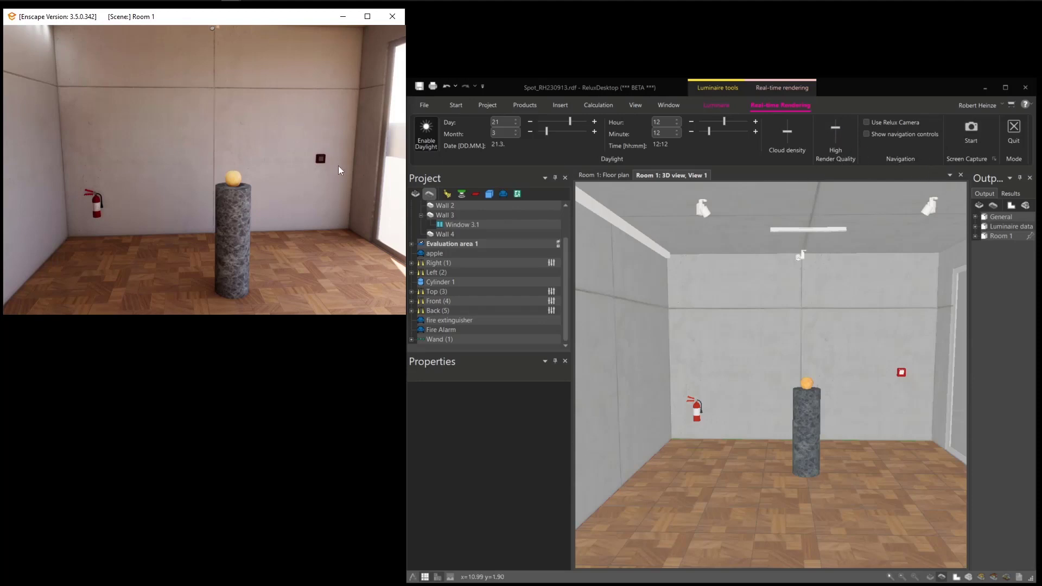
Review the screen capture settings for capture type, pixel resolution and post-capturing options
click(996, 159)
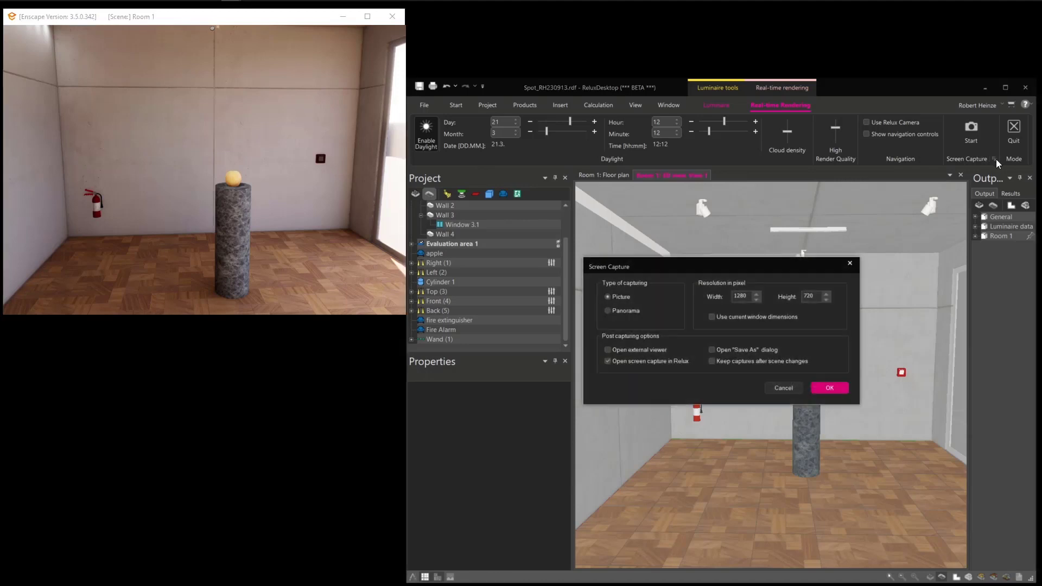
drag(709, 266, 738, 238)
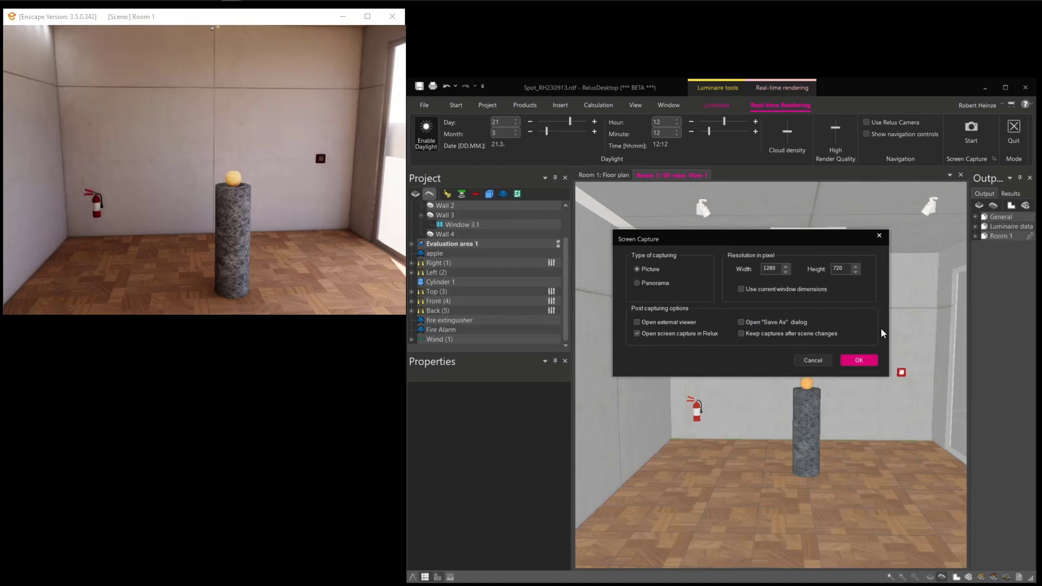
click(810, 360)
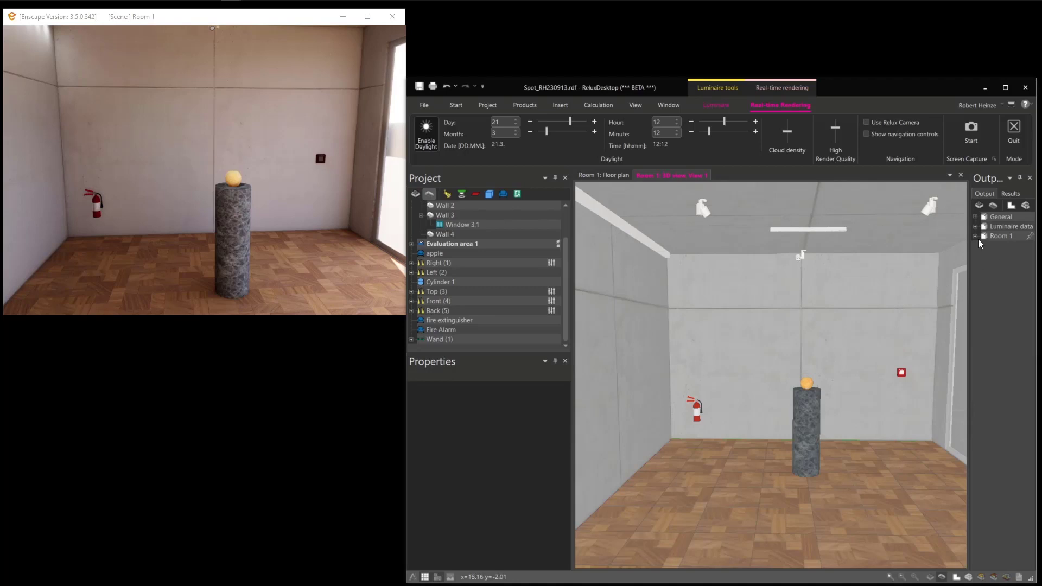